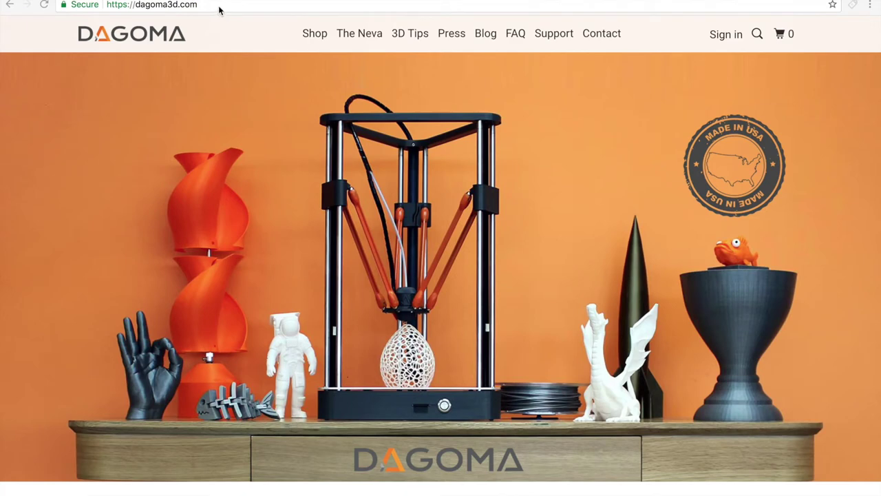
Go to Dagoma's Support section and open the NEVA support page's category tiles
{"action": "left_click", "coordinate": [219, 7]}
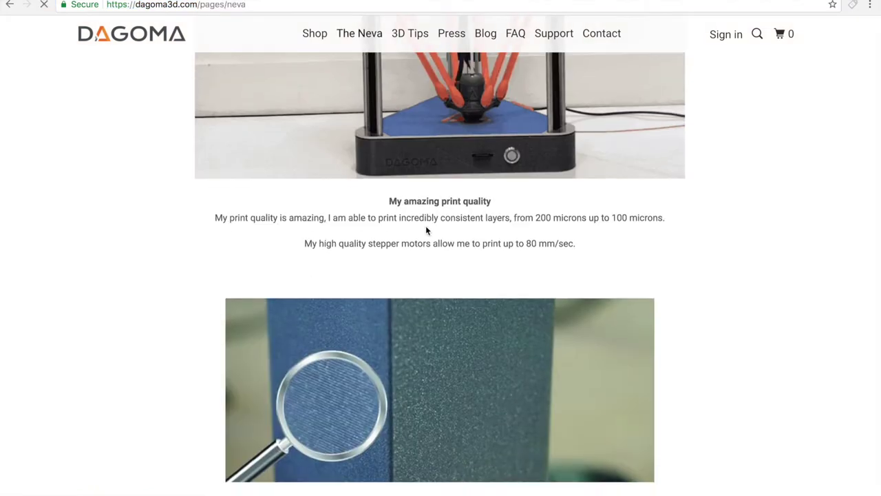
{"action": "scroll", "coordinate": [425, 227], "scroll_direction": "down", "scroll_amount": 6}
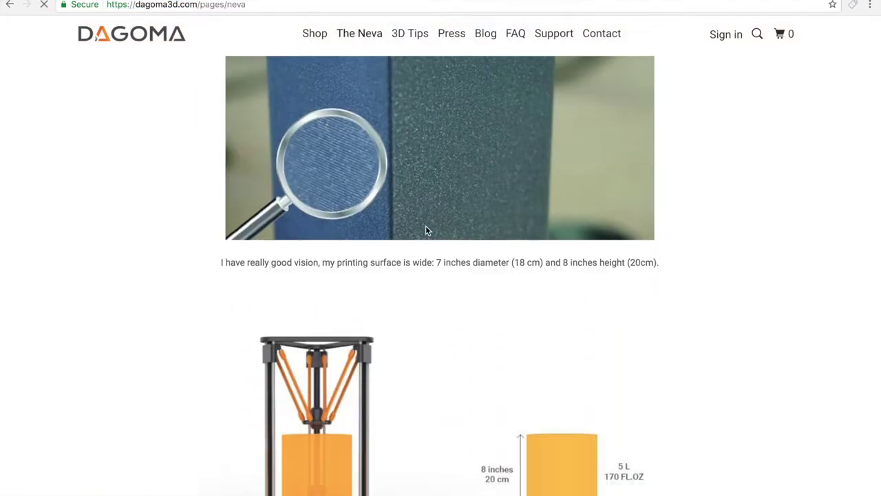
{"action": "left_click", "coordinate": [553, 35]}
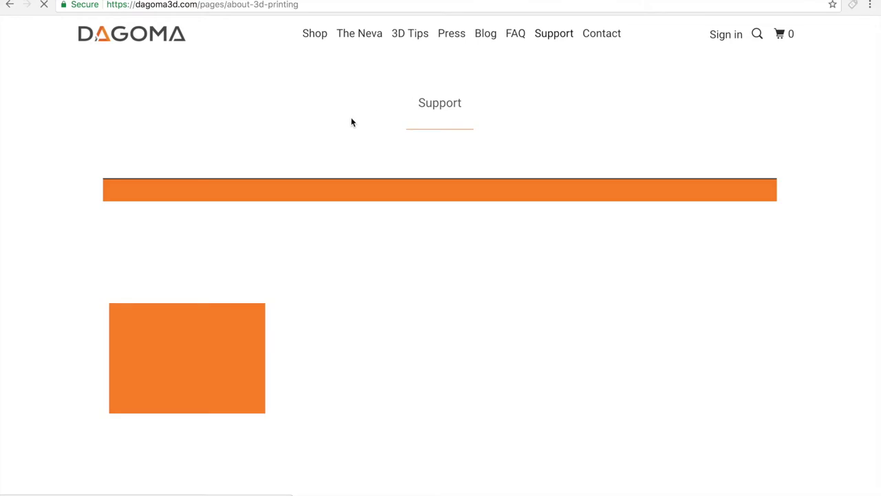
{"action": "scroll", "coordinate": [351, 122], "scroll_direction": "down", "scroll_amount": 1}
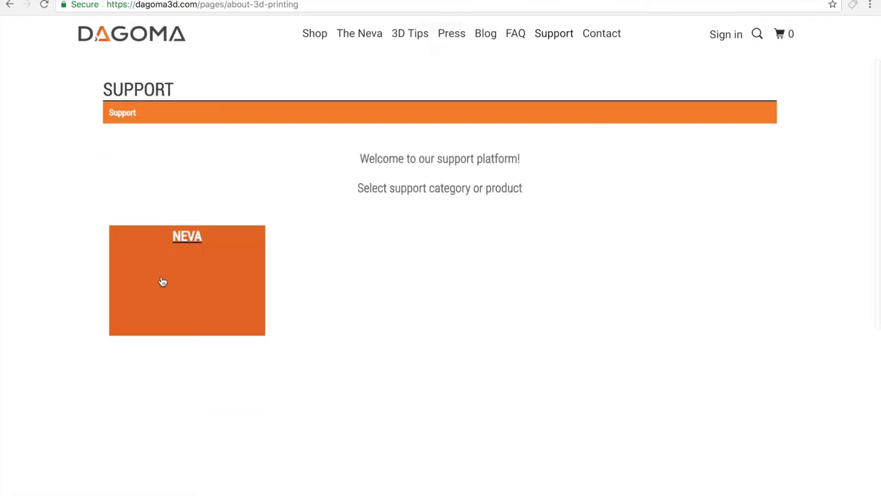
{"action": "left_click", "coordinate": [198, 258]}
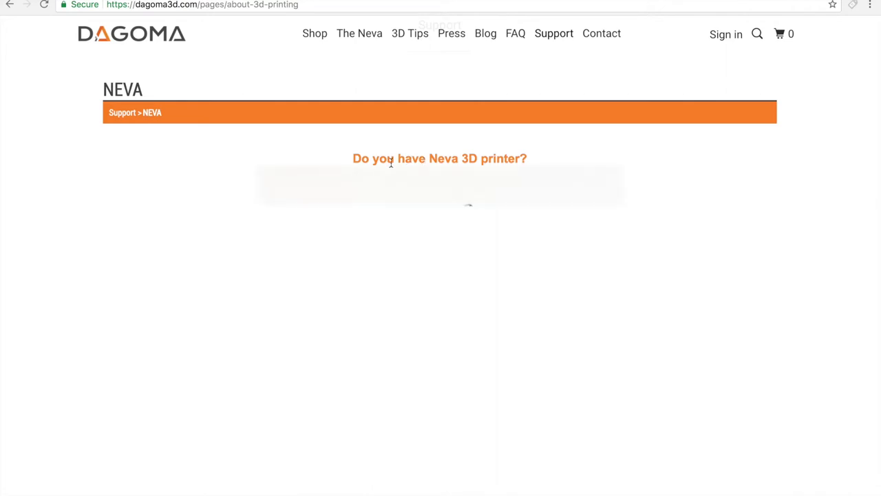
{"action": "scroll", "coordinate": [514, 231], "scroll_direction": "down", "scroll_amount": 2}
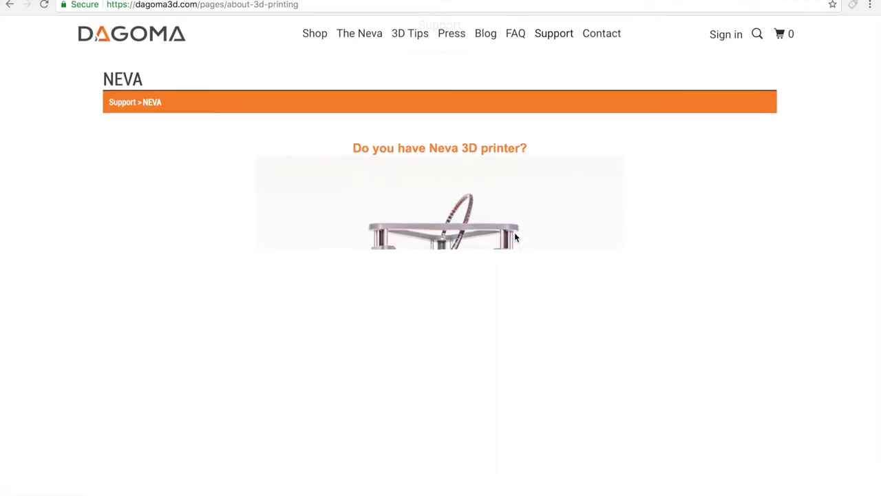
{"action": "scroll", "coordinate": [514, 237], "scroll_direction": "down", "scroll_amount": 3}
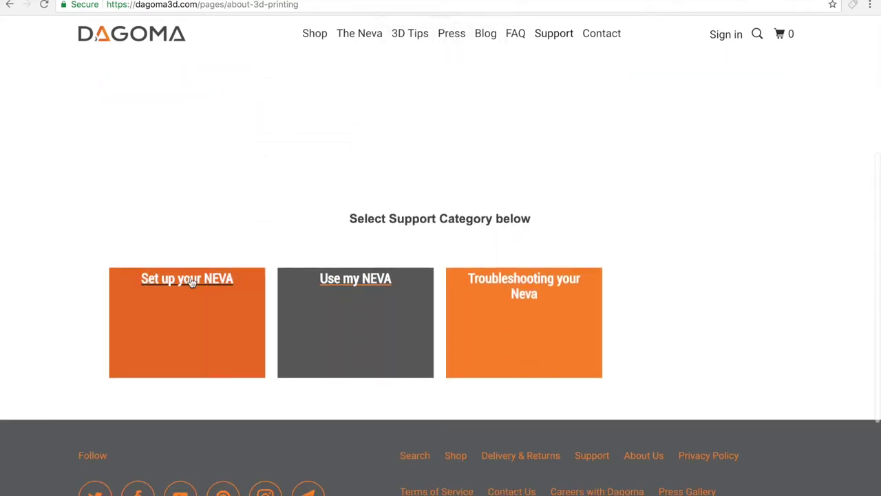
Open Set up your NEVA, then the Install Cura by Dagoma NEVA guide, and start its video
{"action": "left_click", "coordinate": [186, 287]}
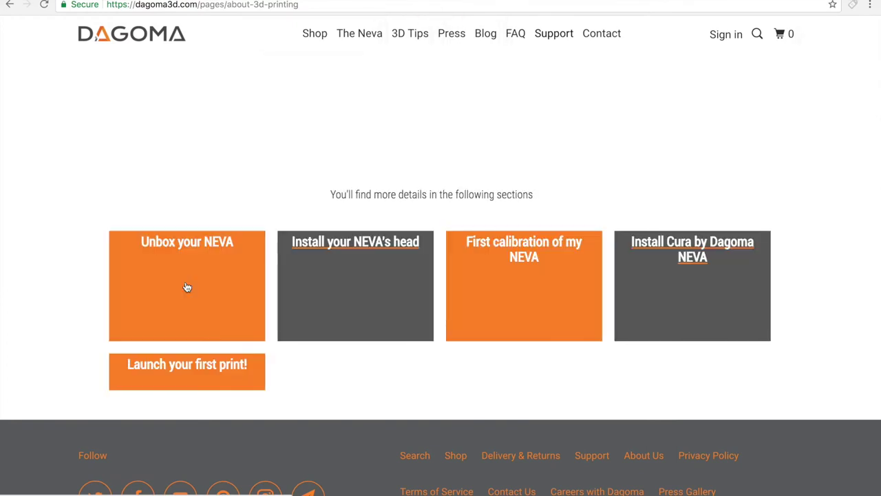
{"action": "left_click", "coordinate": [697, 253]}
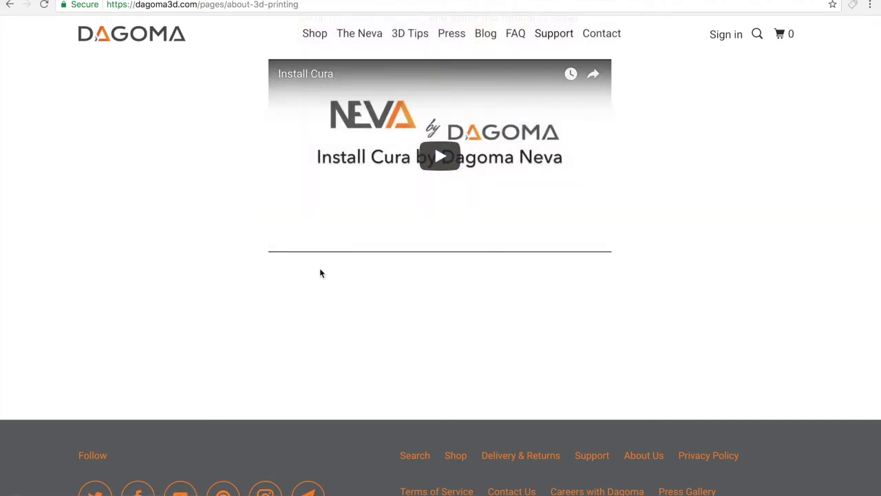
{"action": "left_click", "coordinate": [449, 160]}
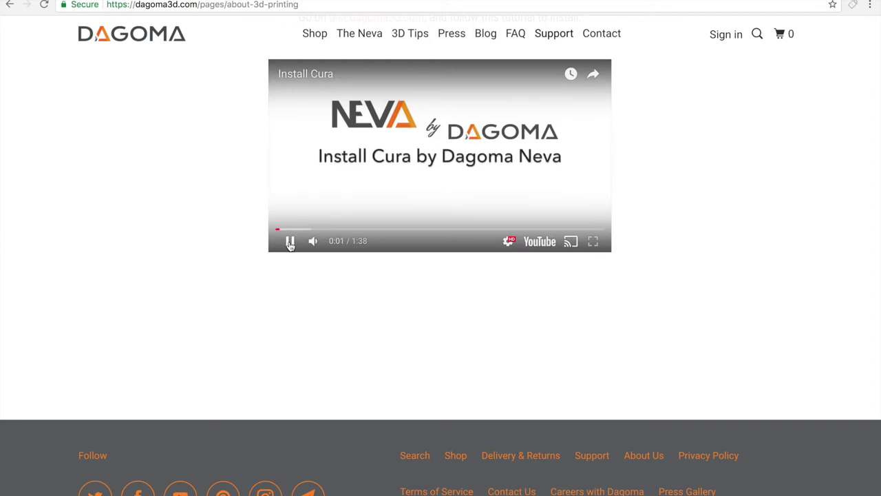
Pause the video, select the dist.dagoma3d.com address in the text, then select the address bar
{"action": "scroll", "coordinate": [350, 321], "scroll_direction": "up", "scroll_amount": 3}
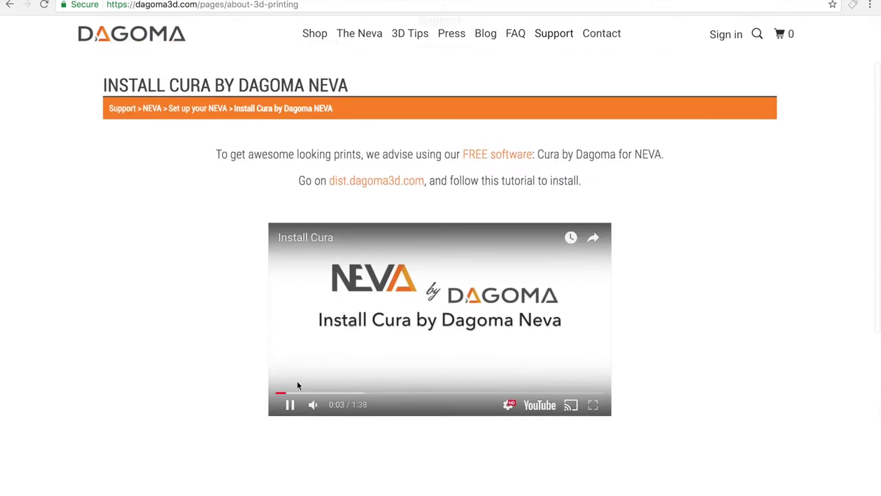
{"action": "left_click", "coordinate": [289, 405]}
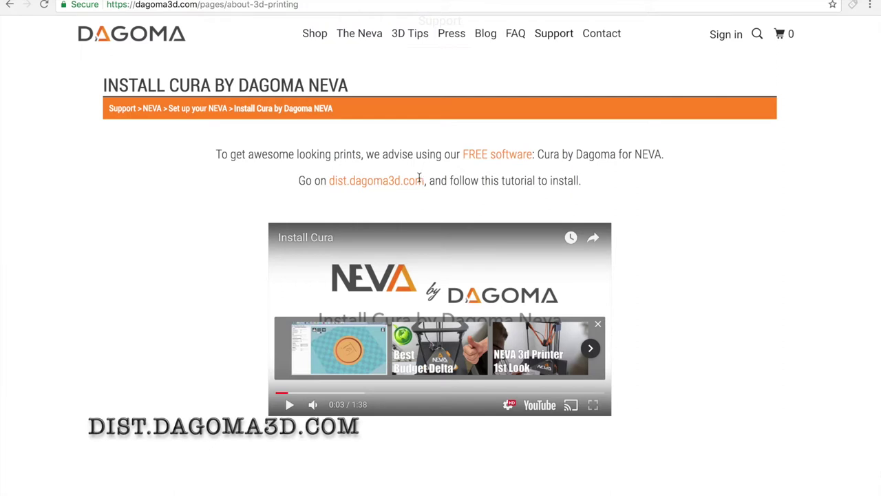
{"action": "left_click_drag", "start_coordinate": [425, 180], "coordinate": [329, 178]}
{"action": "key", "text": "ctrl+c"}
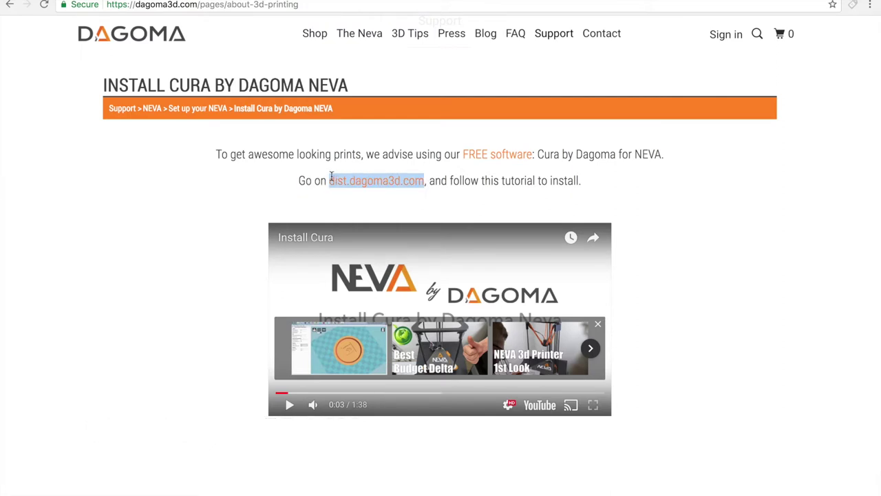
{"action": "left_click", "coordinate": [270, 5]}
Download the Cura By Dagoma Neva Mac OS zip from dist.dagoma3d.com and reveal it in Finder
{"action": "key", "text": "ctrl+v"}
{"action": "key", "text": "Return"}
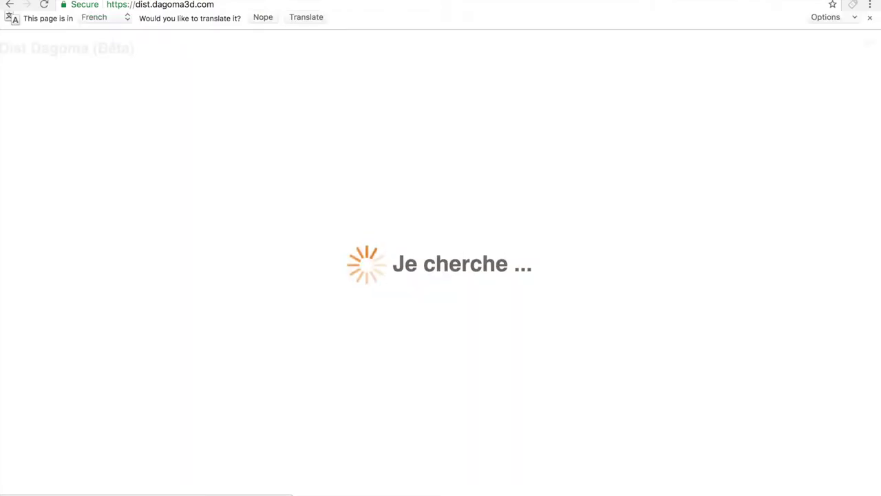
{"action": "left_click", "coordinate": [338, 271]}
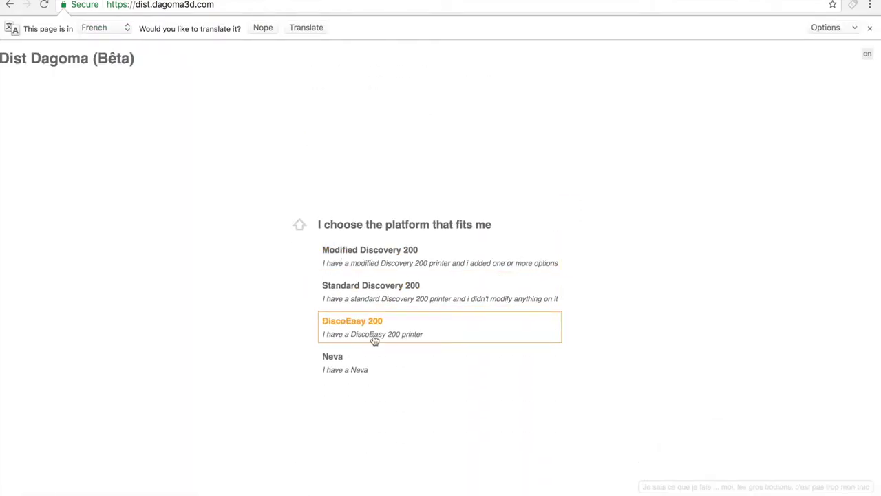
{"action": "left_click", "coordinate": [357, 366]}
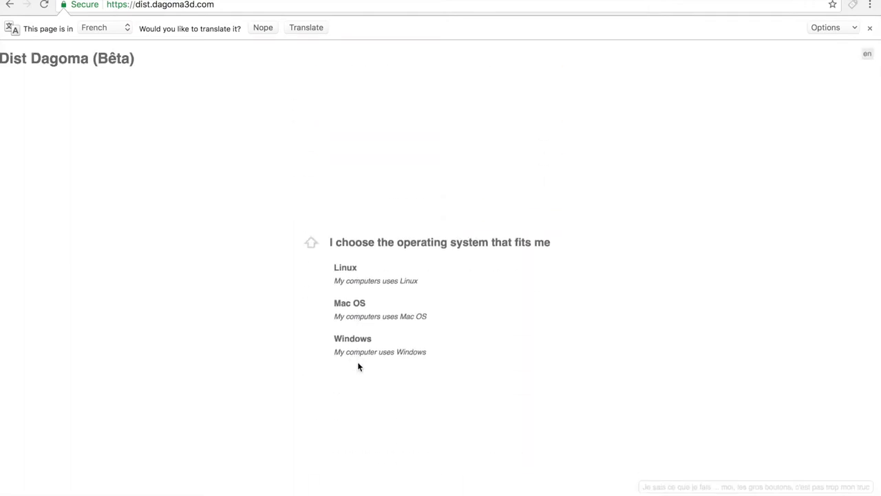
{"action": "left_click", "coordinate": [363, 315]}
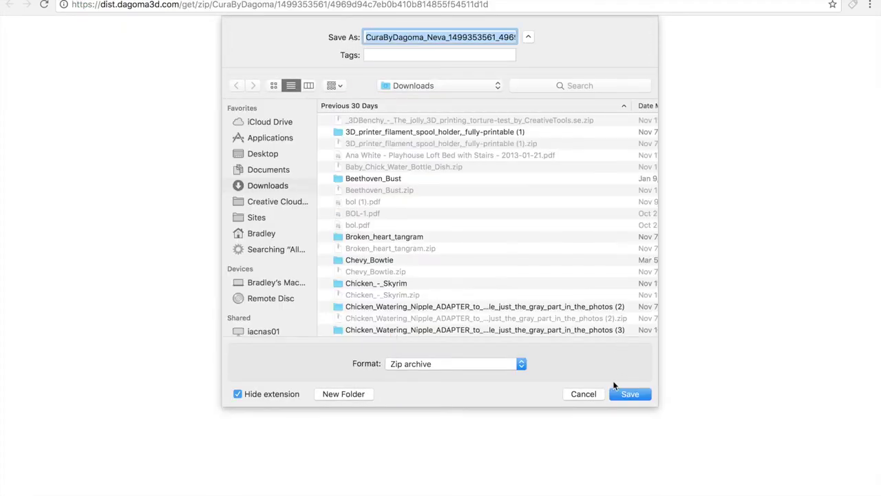
{"action": "left_click", "coordinate": [618, 394]}
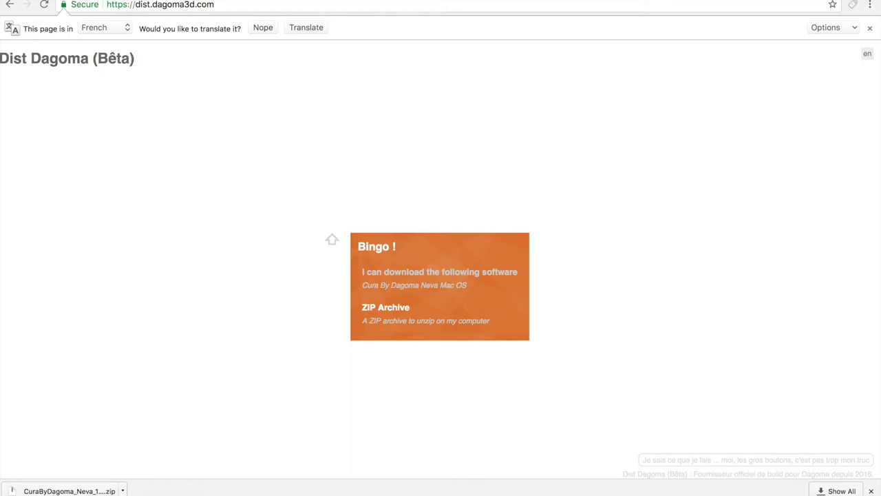
{"action": "left_click", "coordinate": [122, 490]}
{"action": "left_click", "coordinate": [155, 475]}
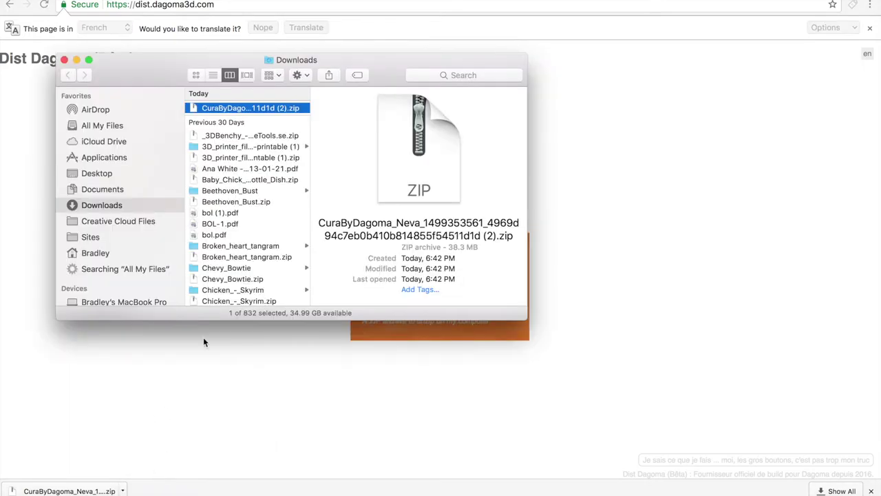
Unzip the archive, mount Cura_by_Dagoma_Neva 3.dmg and copy Cura-By-Dagoma-Neva into Applications
{"action": "double_click", "coordinate": [243, 108]}
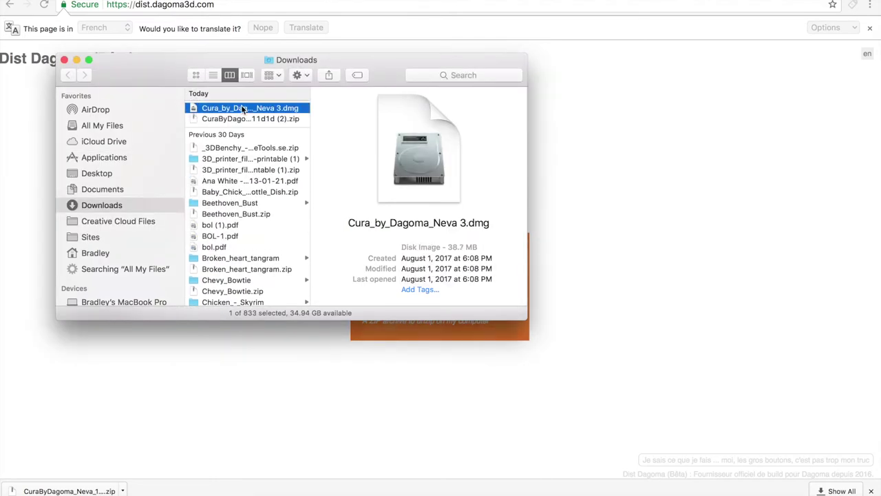
{"action": "double_click", "coordinate": [242, 108]}
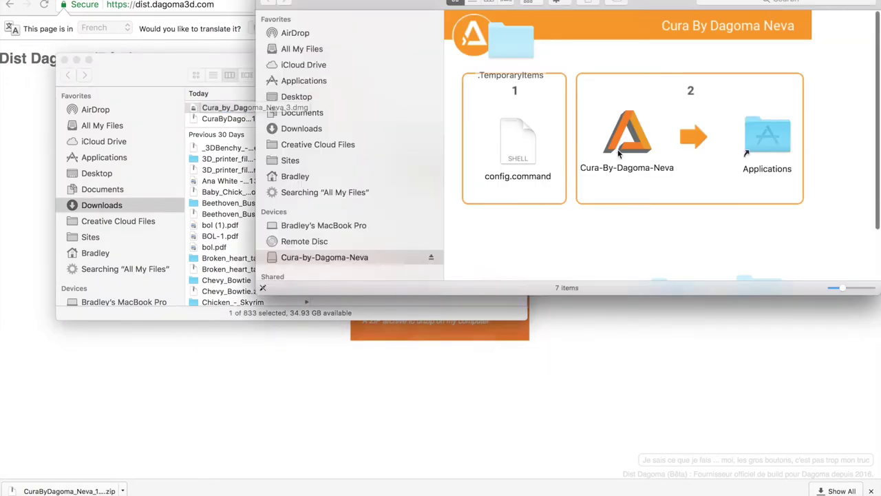
{"action": "left_click_drag", "start_coordinate": [623, 143], "coordinate": [767, 140]}
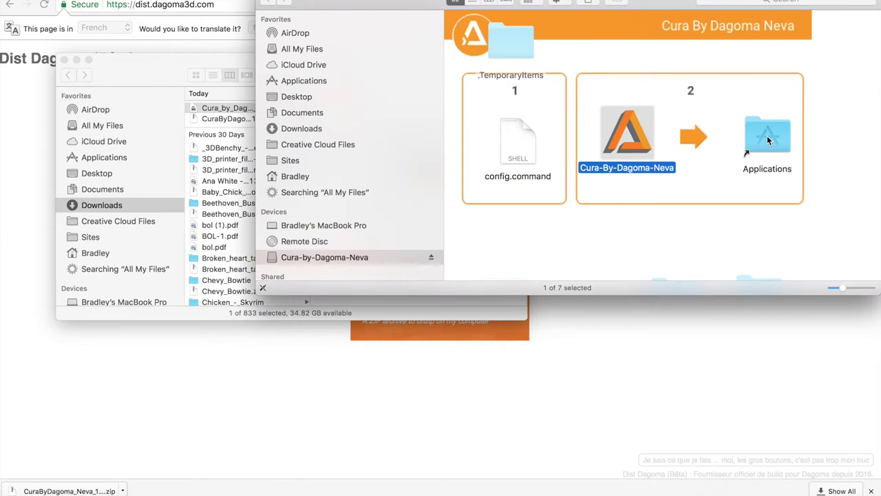
Launch Cura-By-Dagoma-Neva from Applications, accept the downloaded-app warning, and close the Downloads window
{"action": "double_click", "coordinate": [767, 137]}
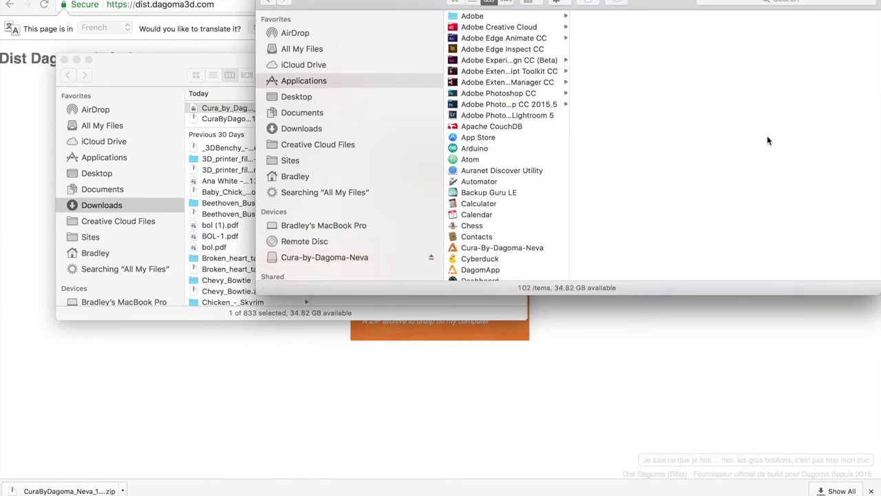
{"action": "left_click", "coordinate": [500, 249]}
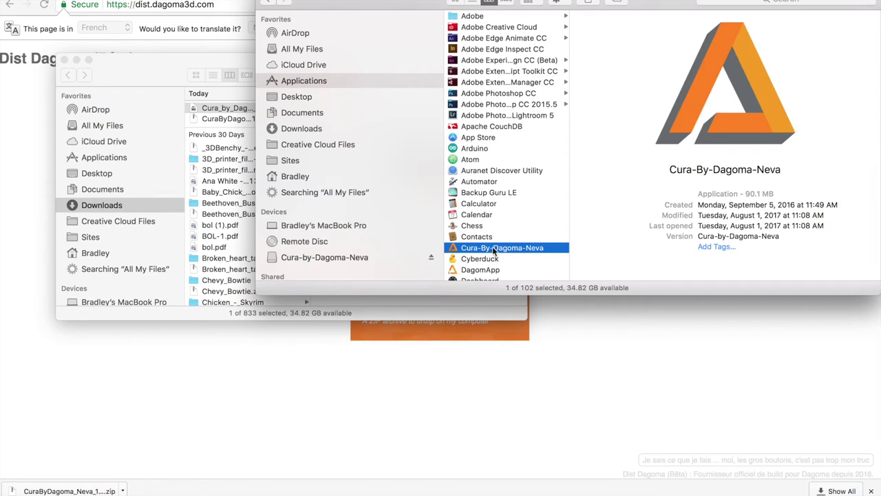
{"action": "double_click", "coordinate": [492, 247]}
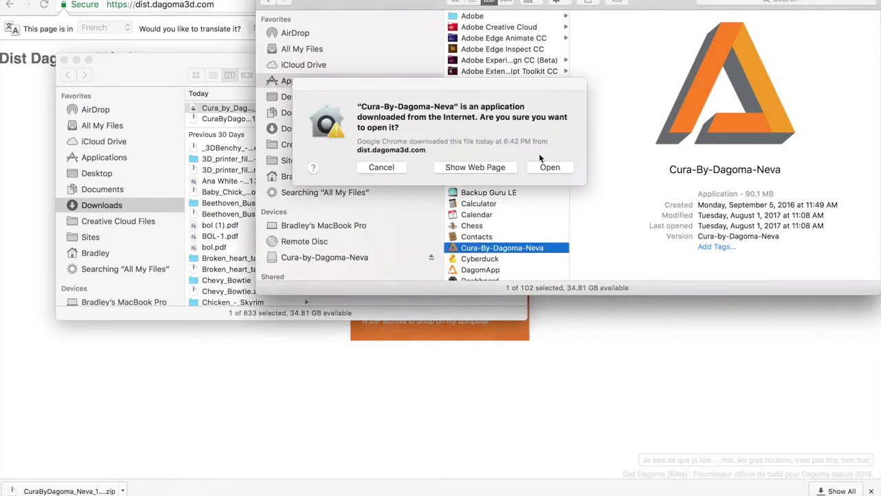
{"action": "left_click", "coordinate": [548, 166]}
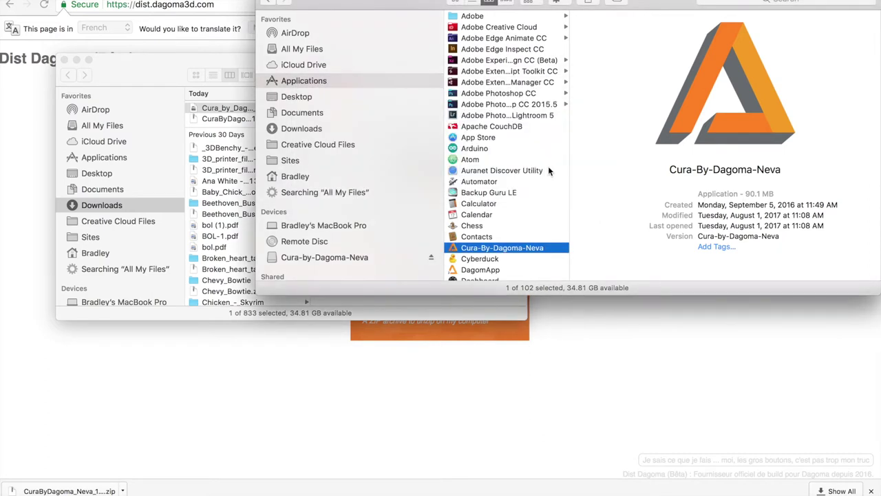
{"action": "left_click", "coordinate": [64, 61]}
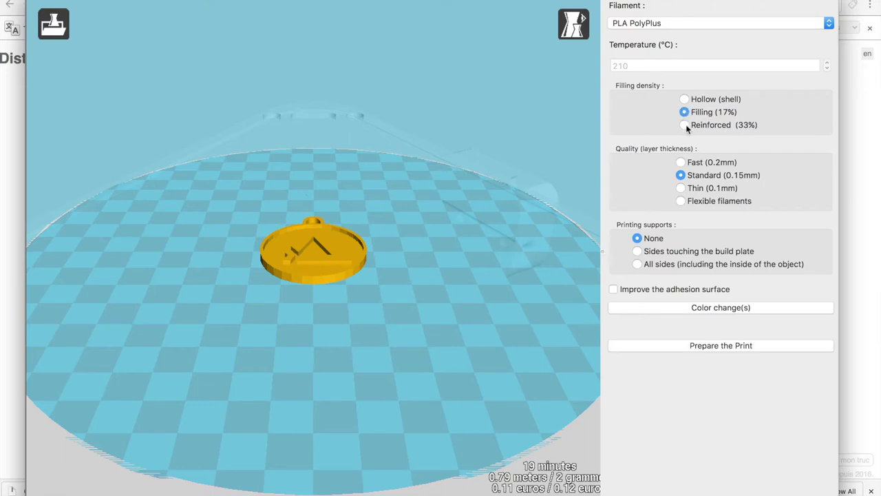
Try Hollow (shell) fill density, then switch it back to Reinforced (33%)
{"action": "left_click", "coordinate": [684, 100]}
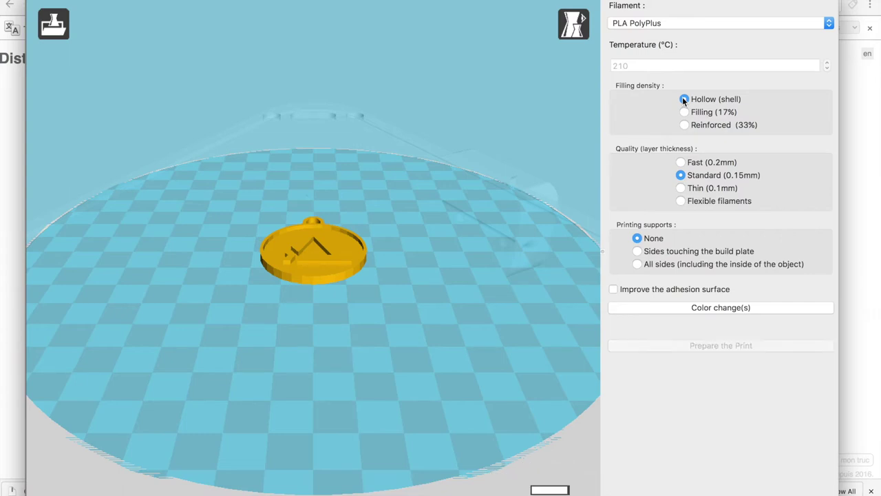
{"action": "left_click", "coordinate": [685, 125]}
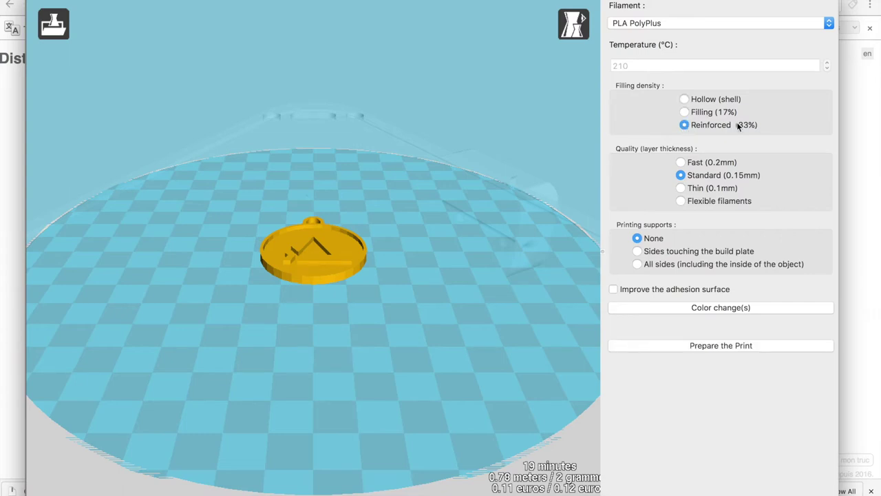